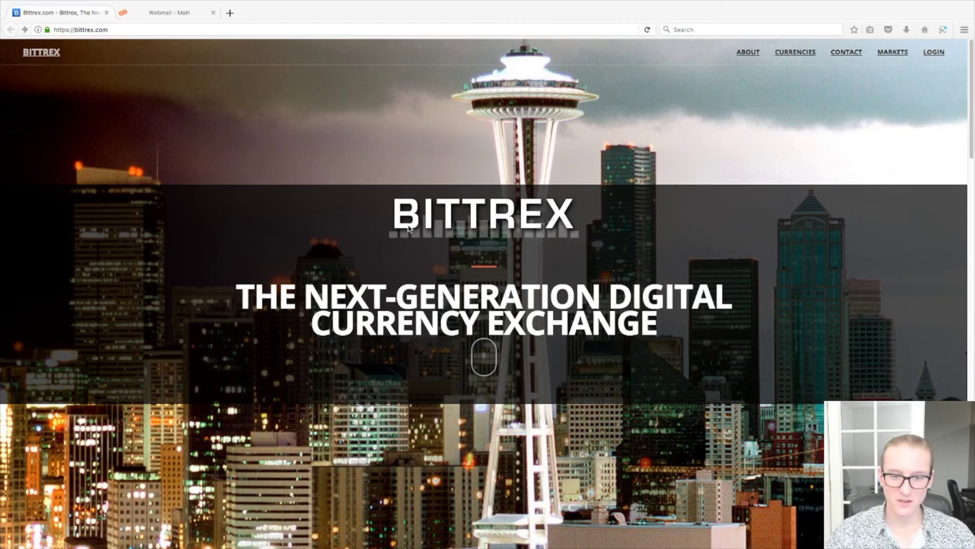
Step: Go to the Bittrex account sign-up page via GET STARTED NOW
{"action": "scroll", "coordinate": [626, 268], "scroll_direction": "down", "scroll_amount": 5}
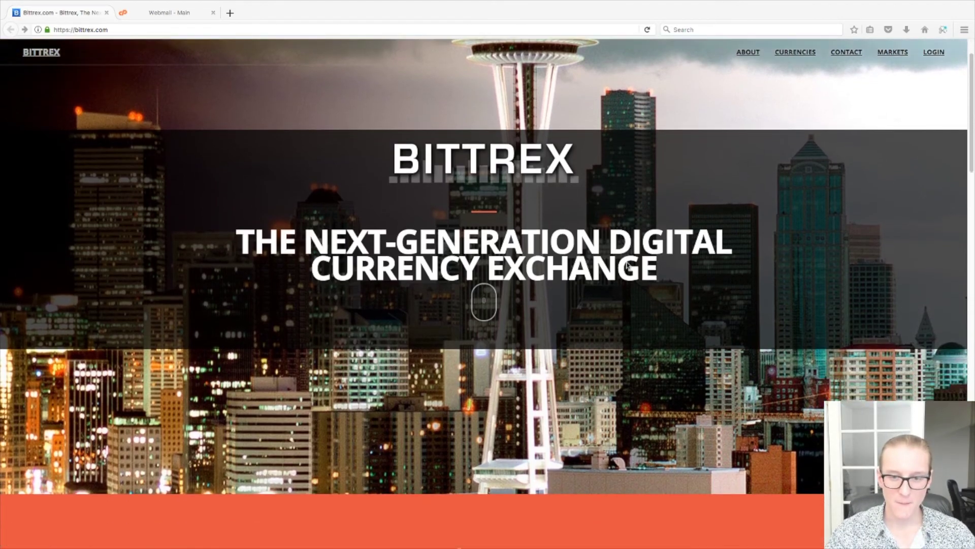
{"action": "scroll", "coordinate": [628, 264], "scroll_direction": "down", "scroll_amount": 5}
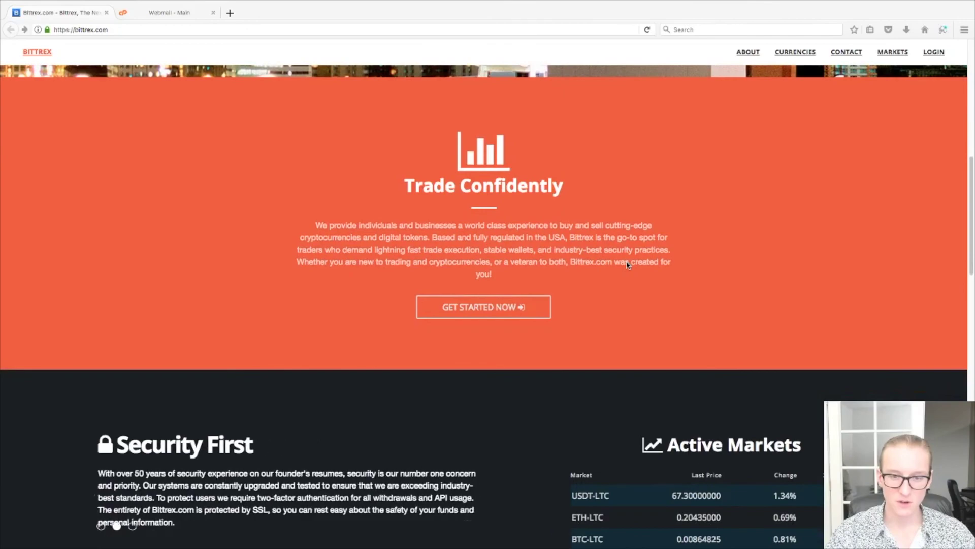
{"action": "left_click", "coordinate": [492, 309]}
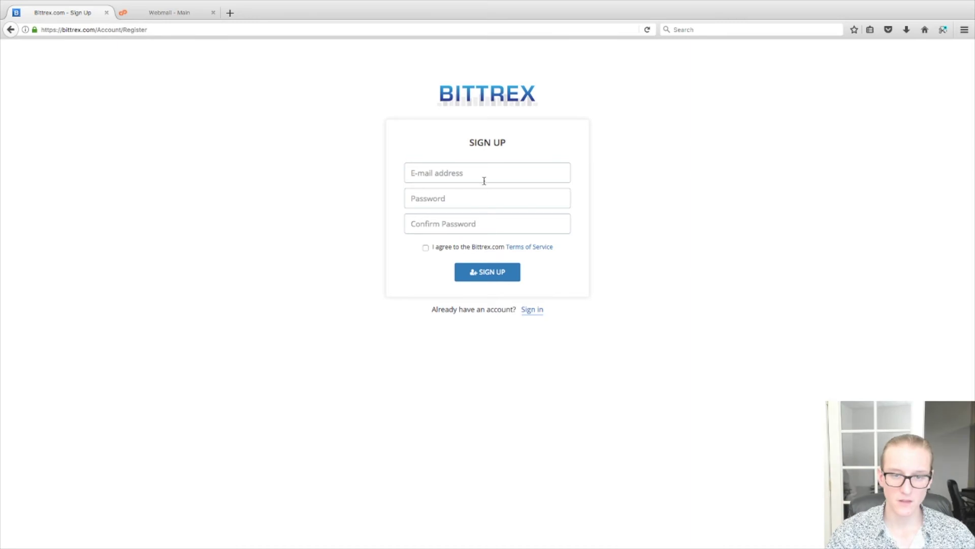
{"action": "left_click", "coordinate": [485, 172]}
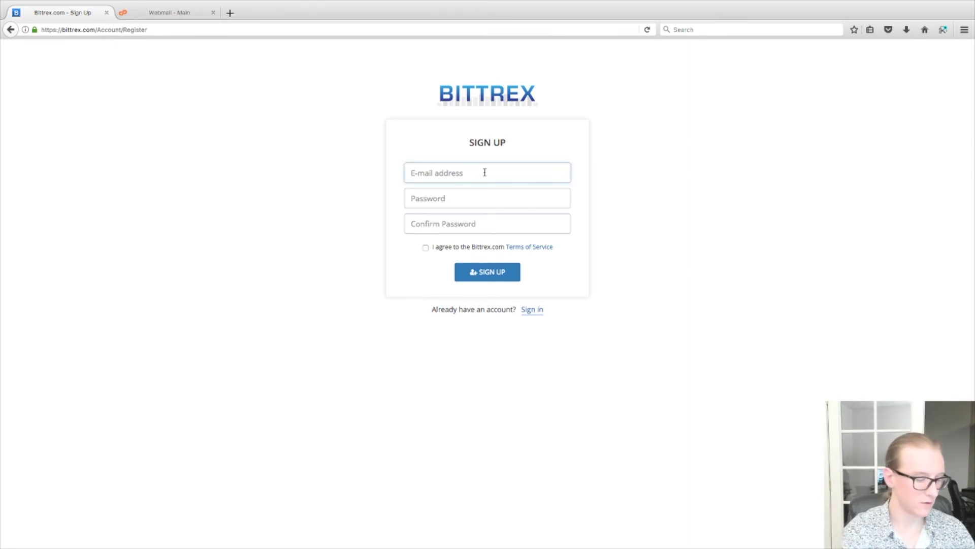
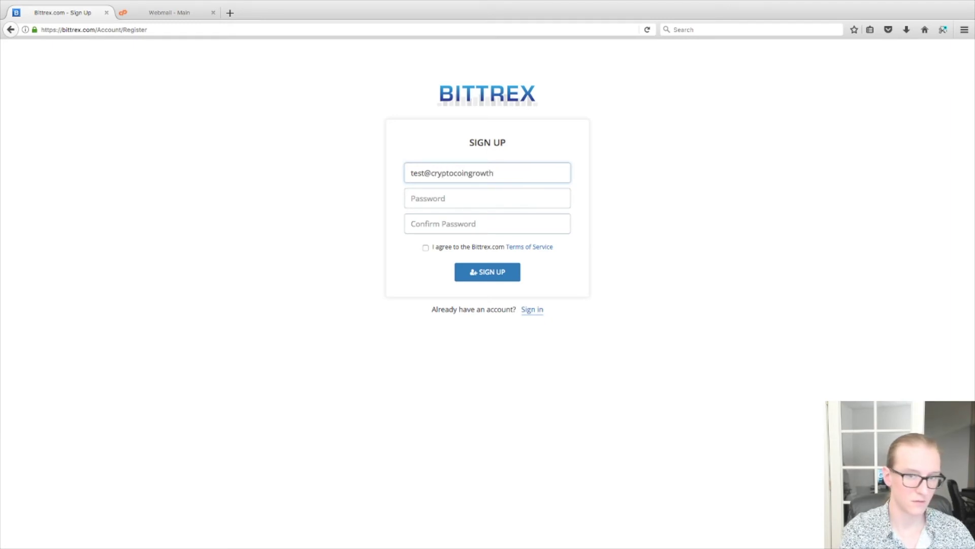
{"action": "key", "text": "Tab"}
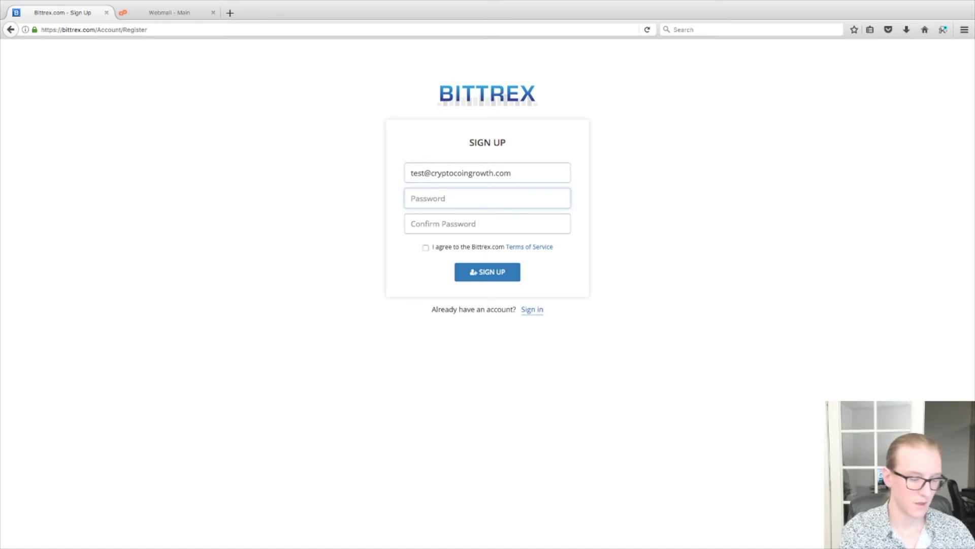
{"action": "type", "text": "p"}
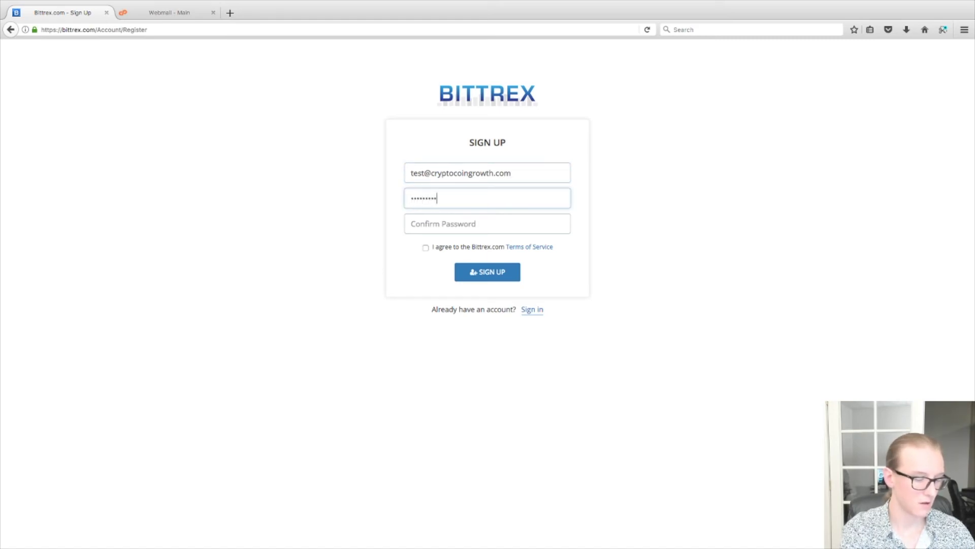
{"action": "type", "text": "xxxxx"}
{"action": "key", "text": "Tab"}
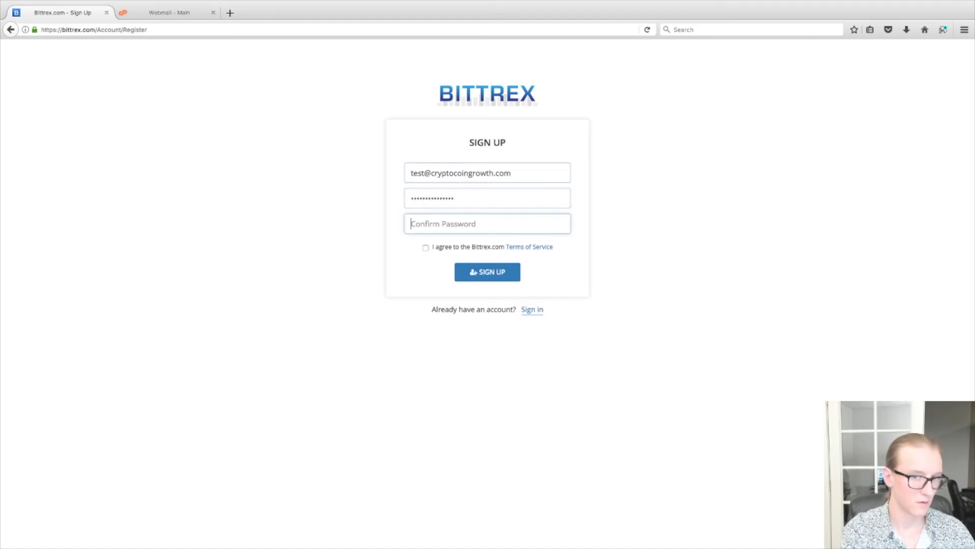
{"action": "type", "text": "xxxxx"}
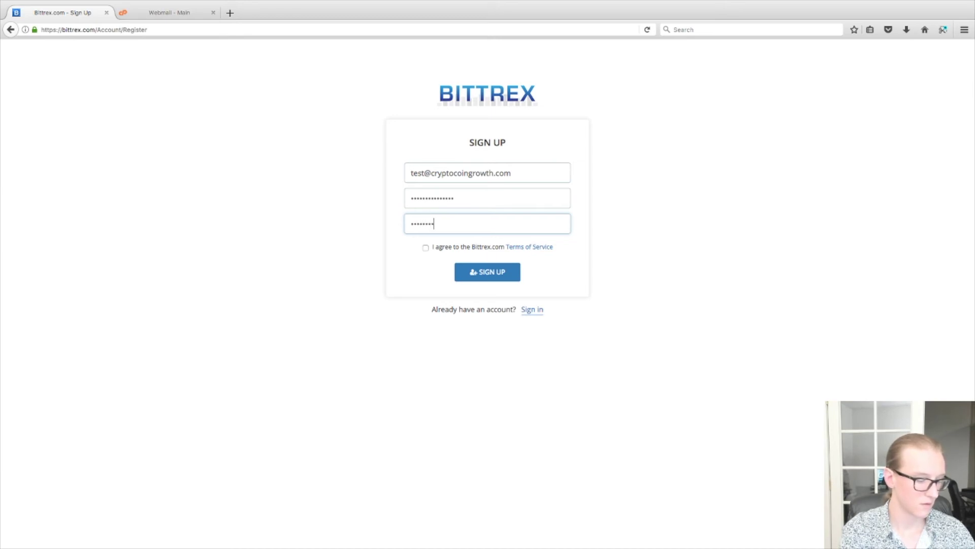
{"action": "type", "text": "xxxxxxx"}
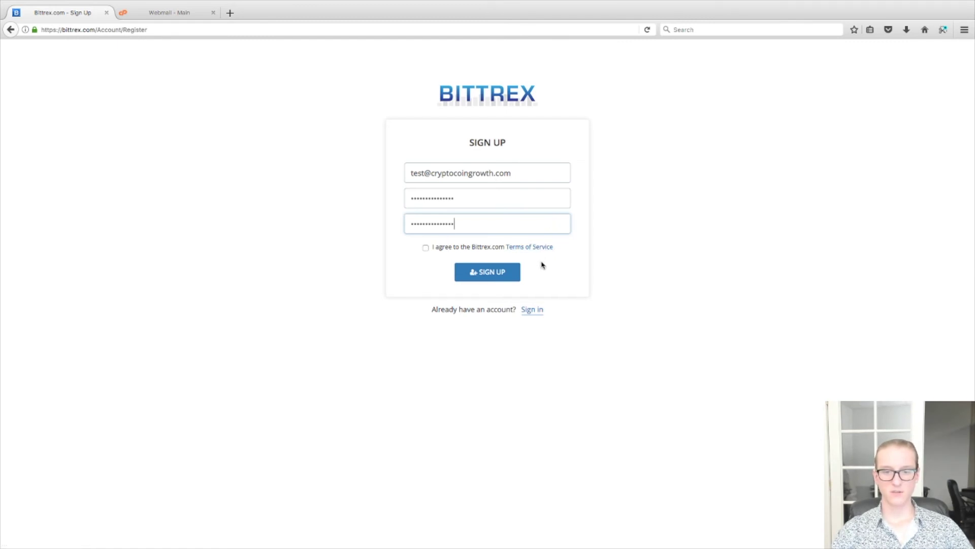
{"action": "left_click", "coordinate": [426, 247]}
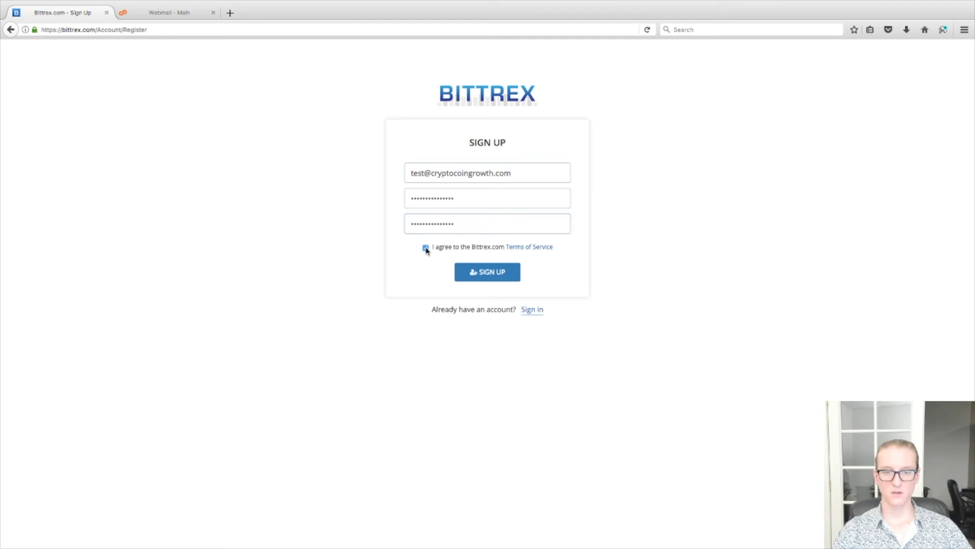
Step: Submit the sign-up, decline saving the login, and verify by selecting the three store-front tiles
{"action": "left_click", "coordinate": [492, 276]}
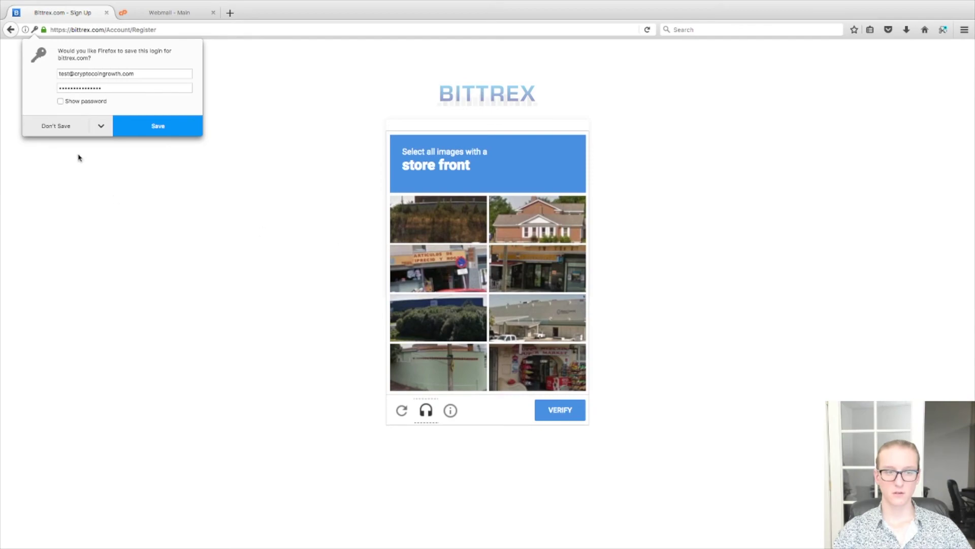
{"action": "left_click", "coordinate": [65, 134]}
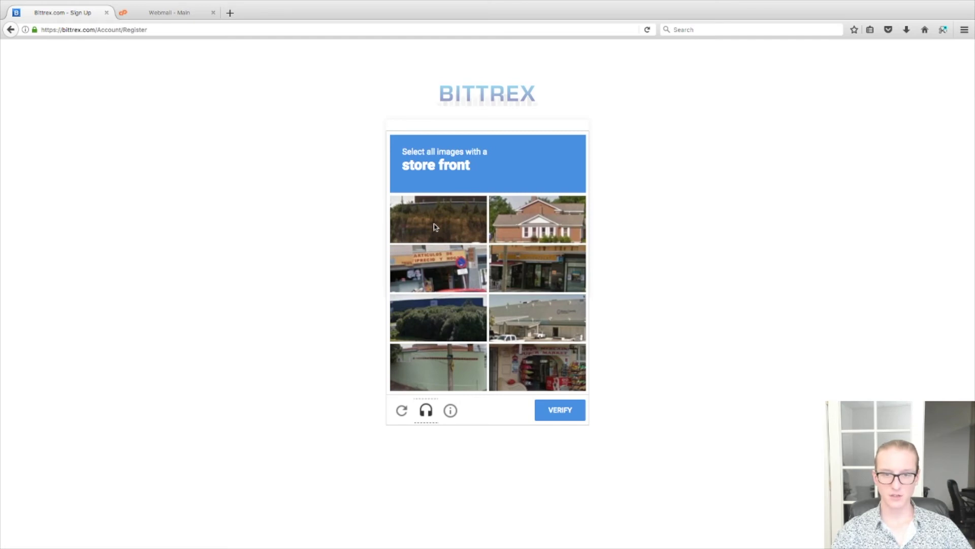
{"action": "left_click", "coordinate": [438, 269]}
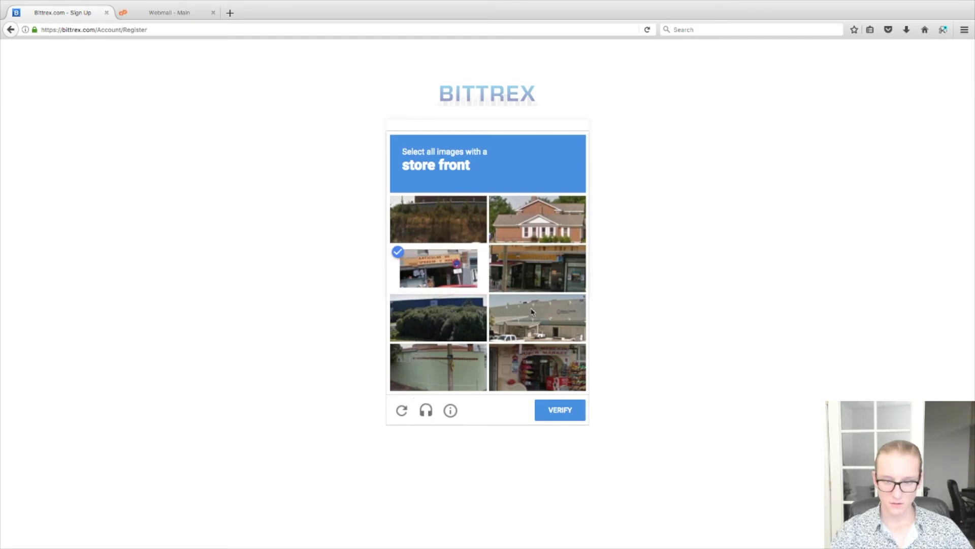
{"action": "left_click", "coordinate": [540, 359]}
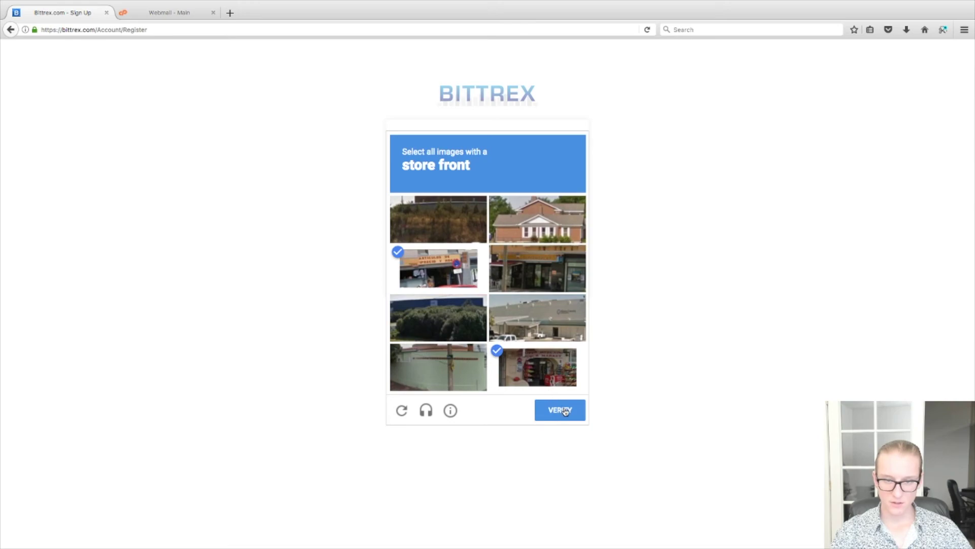
{"action": "left_click", "coordinate": [568, 273]}
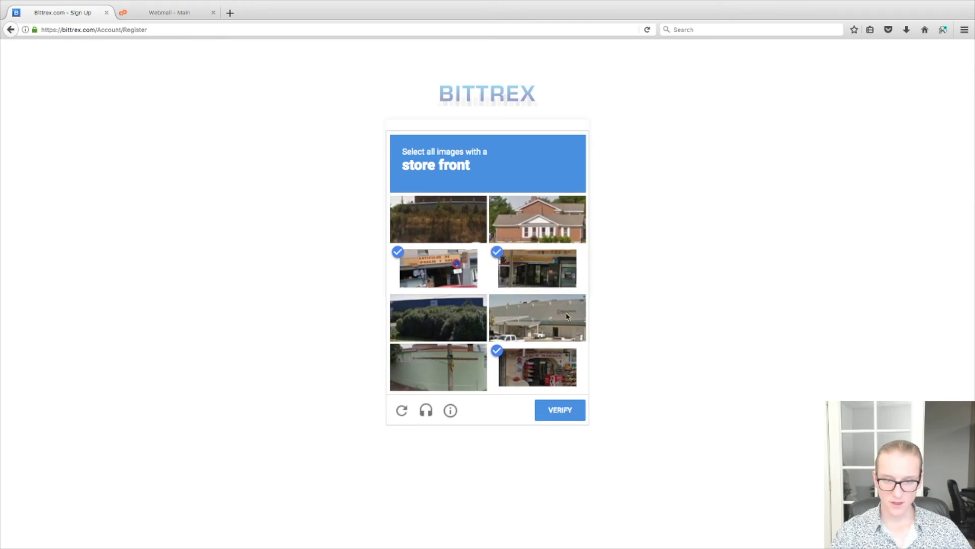
{"action": "left_click", "coordinate": [564, 410]}
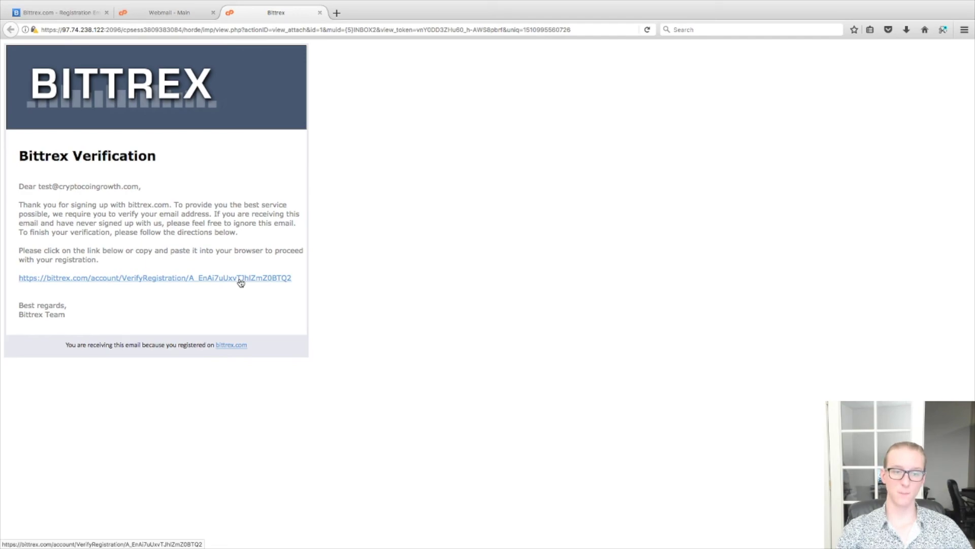
Step: Follow the VerifyRegistration link in the Bittrex Verification email
{"action": "left_click", "coordinate": [240, 278]}
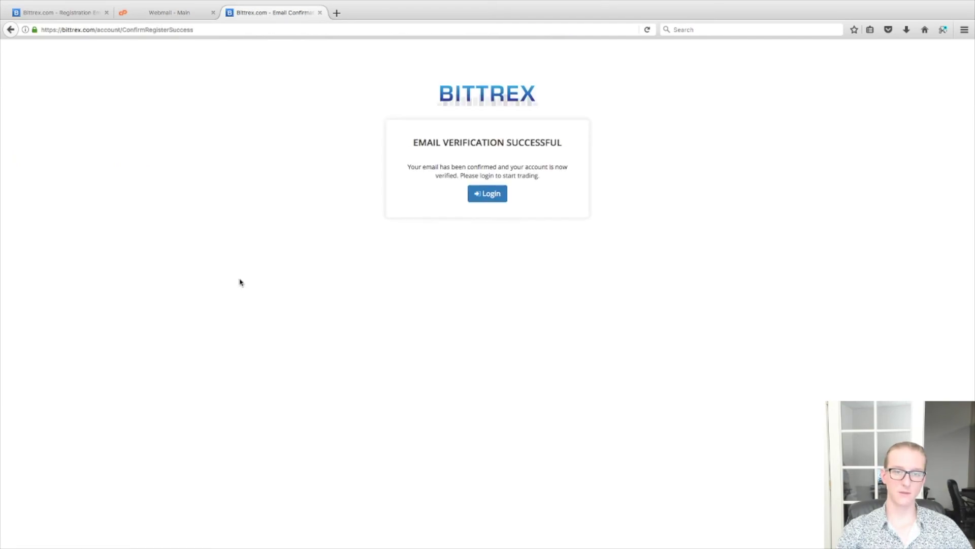
{"action": "left_click", "coordinate": [492, 197]}
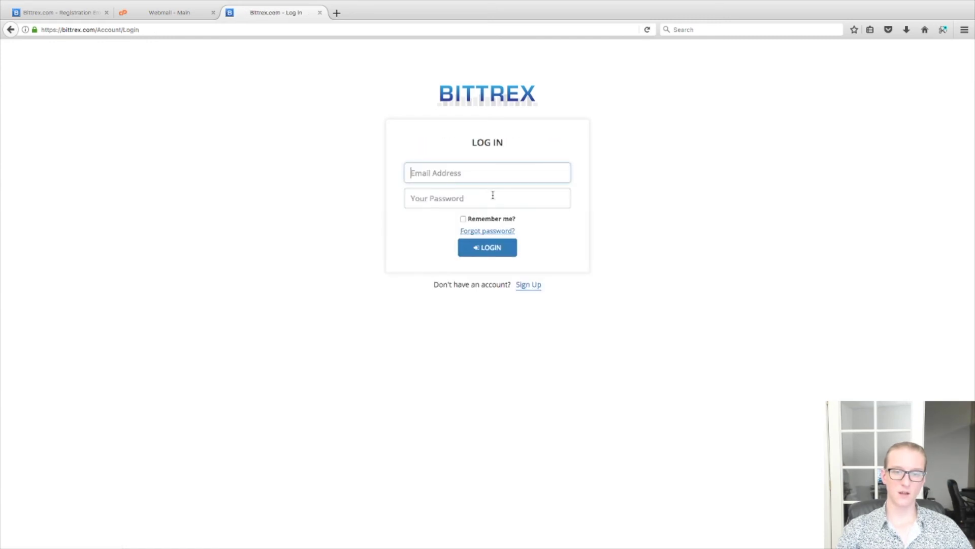
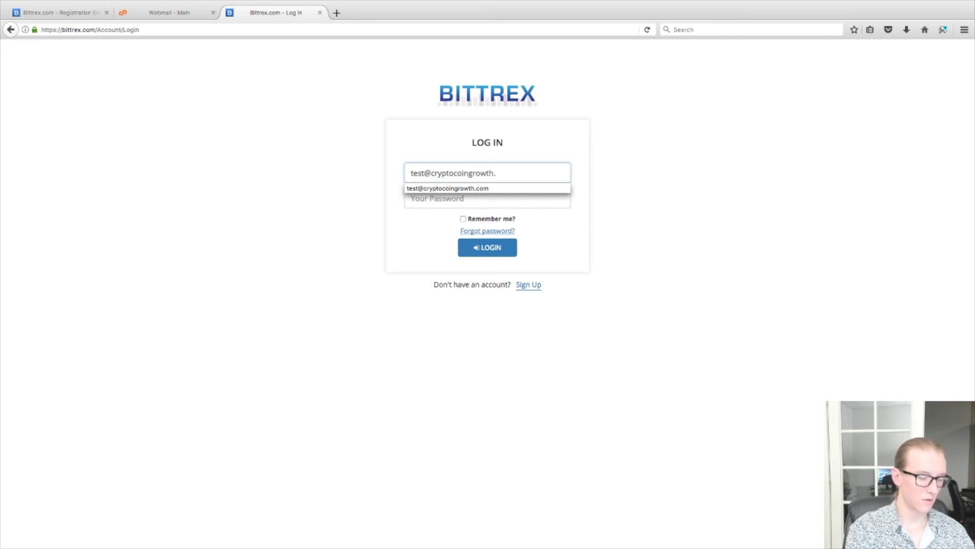
{"action": "key", "text": "Tab"}
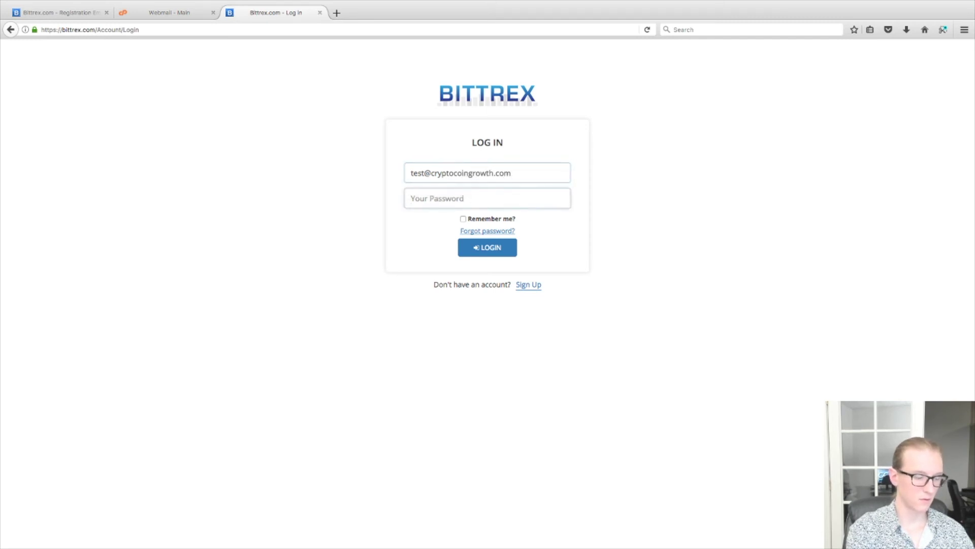
{"action": "type", "text": "*********"}
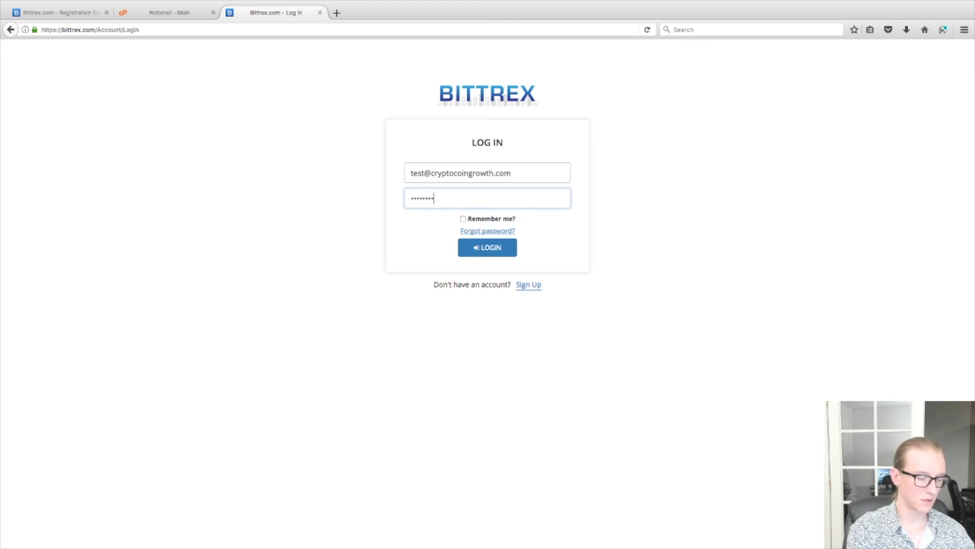
{"action": "type", "text": "******"}
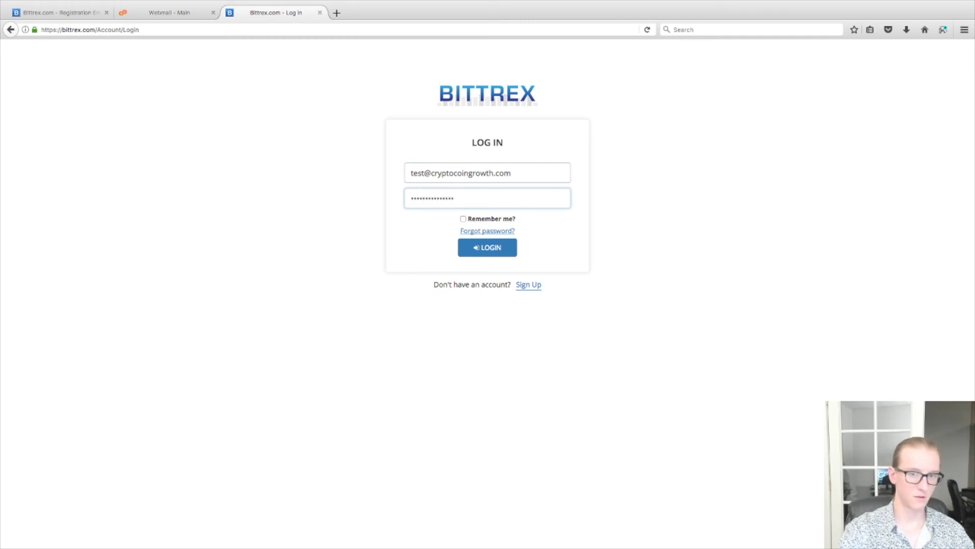
{"action": "left_click", "coordinate": [463, 218]}
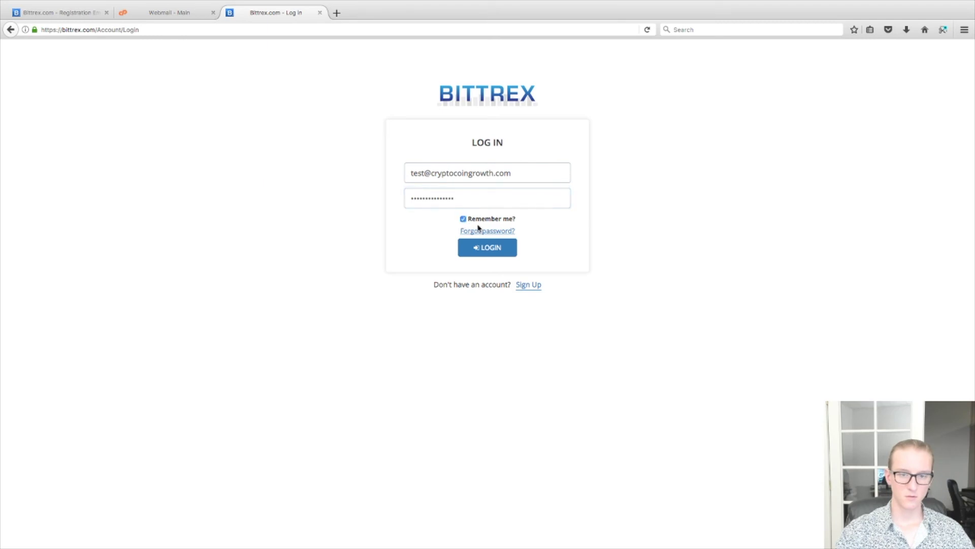
Step: Submit the login, decline saving it, select the four red street-sign tiles, and skip the vehicles grid
{"action": "left_click", "coordinate": [497, 251]}
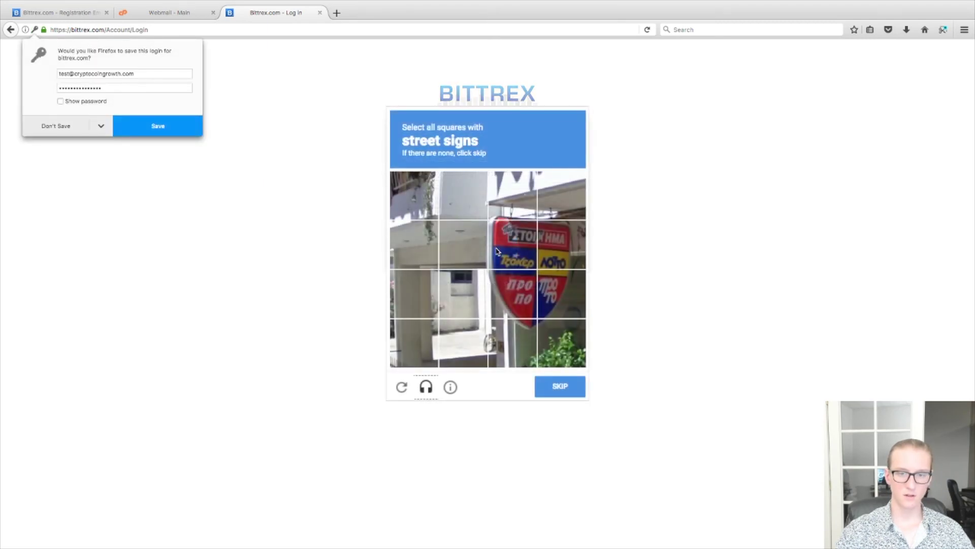
{"action": "left_click", "coordinate": [183, 132]}
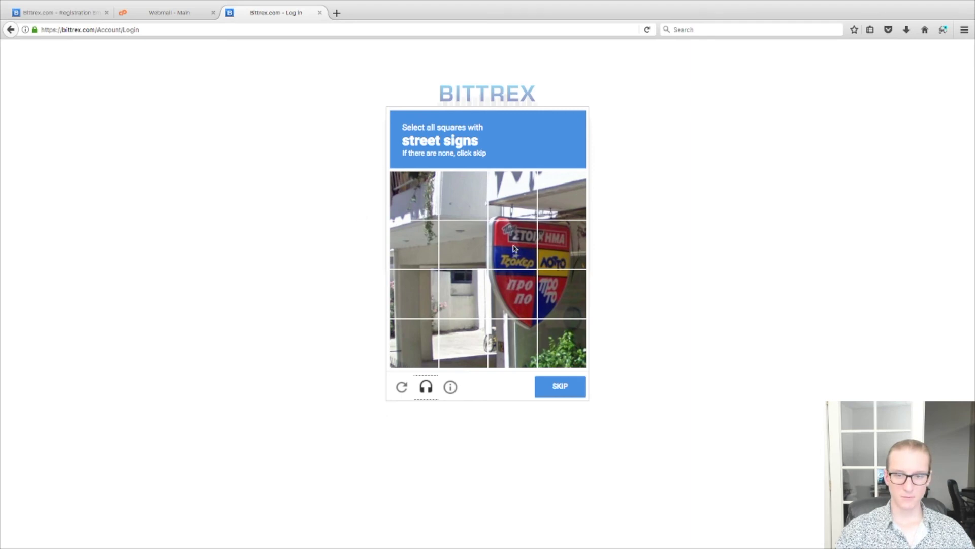
{"action": "left_click", "coordinate": [514, 248]}
{"action": "left_click", "coordinate": [559, 247]}
{"action": "left_click", "coordinate": [550, 287]}
{"action": "left_click", "coordinate": [519, 302]}
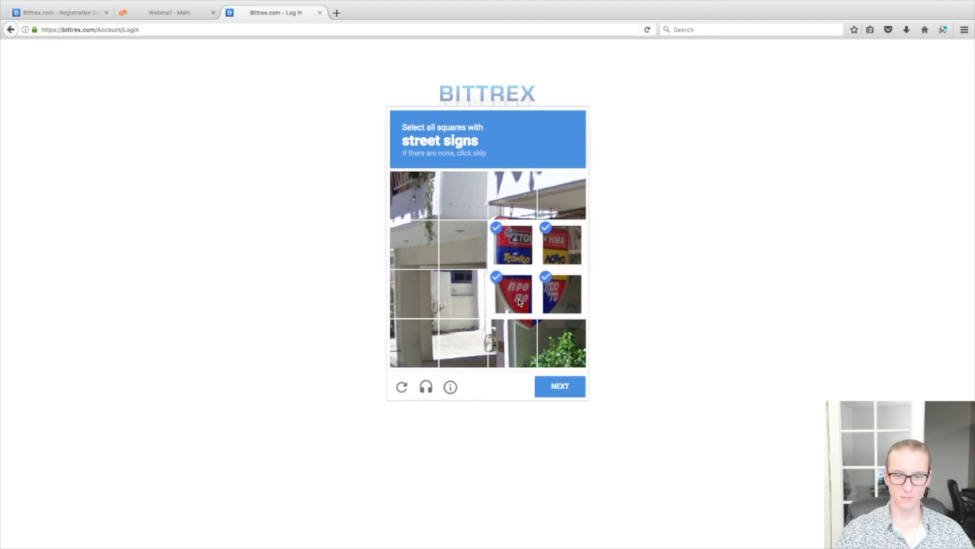
{"action": "left_click", "coordinate": [559, 389]}
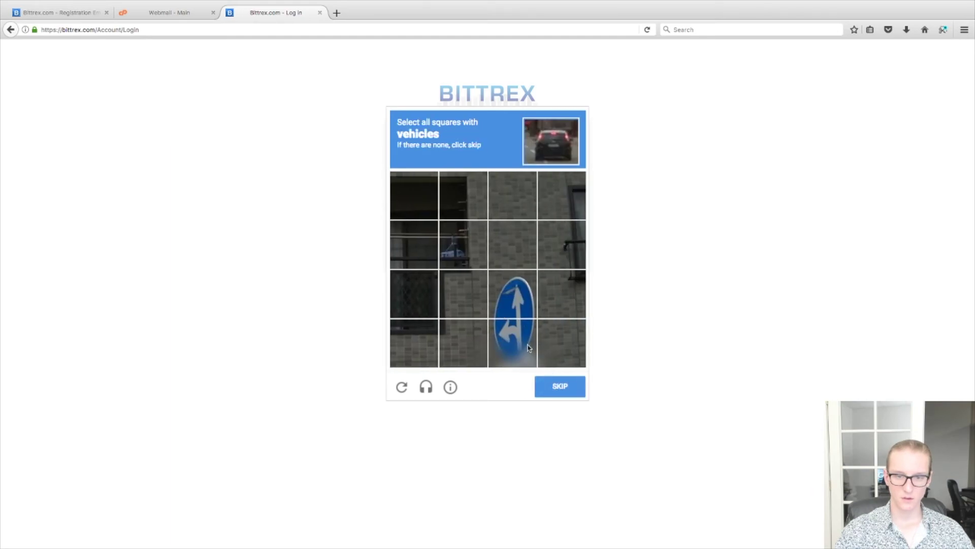
{"action": "left_click", "coordinate": [561, 387]}
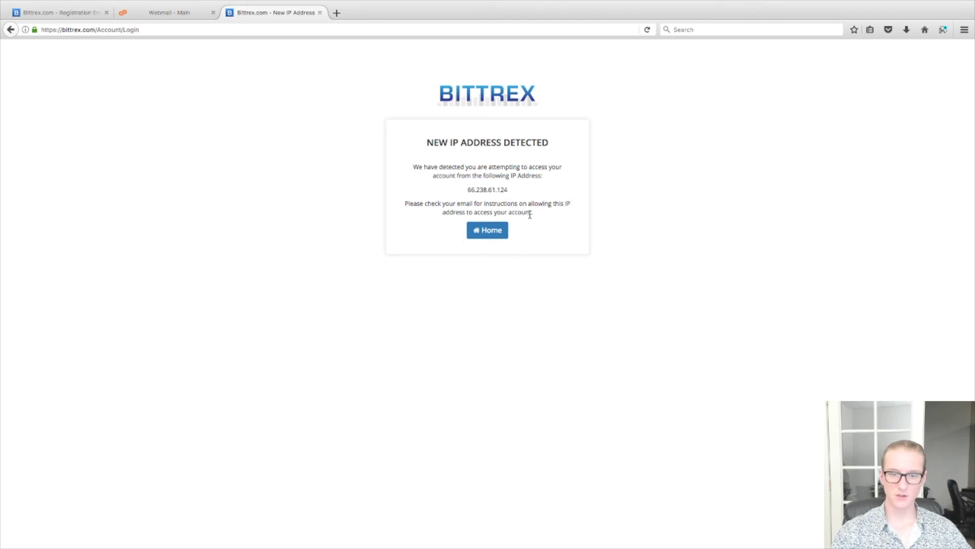
Step: Leave the new-IP notice and follow the IP-approval login link from the Bittrex IP Verification email
{"action": "left_click", "coordinate": [495, 232]}
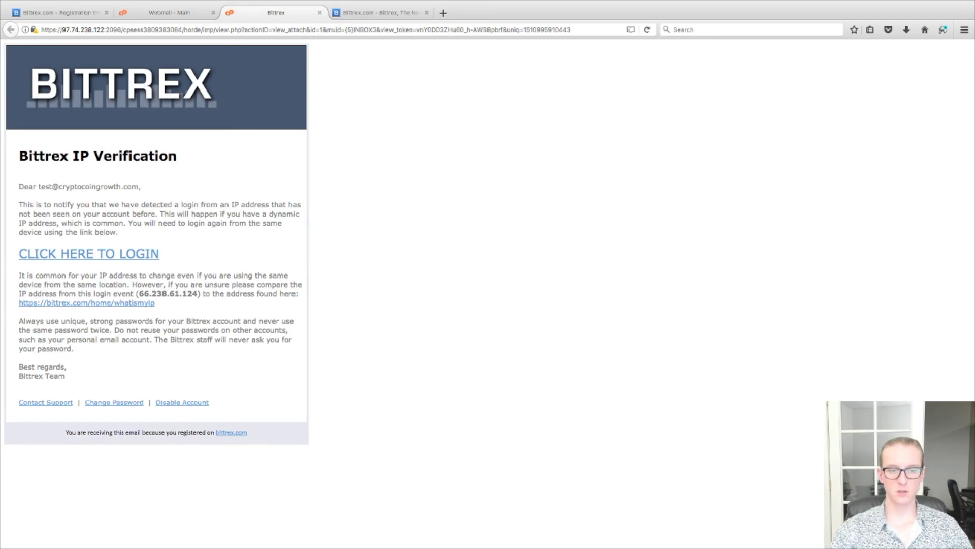
{"action": "left_click", "coordinate": [117, 256]}
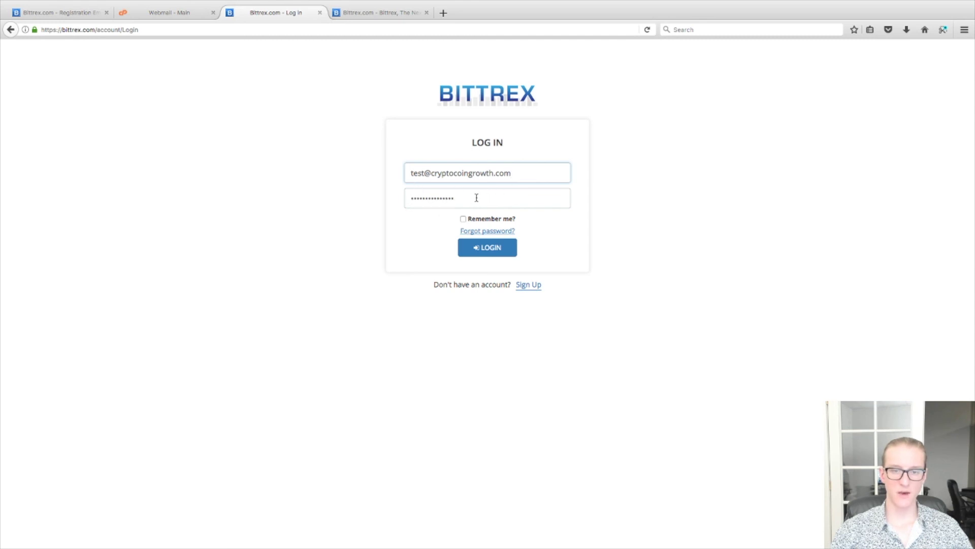
Step: Log in with Remember me, skip the vehicles grid, and verify the three street-sign tiles
{"action": "left_click", "coordinate": [463, 219]}
{"action": "left_click", "coordinate": [496, 248]}
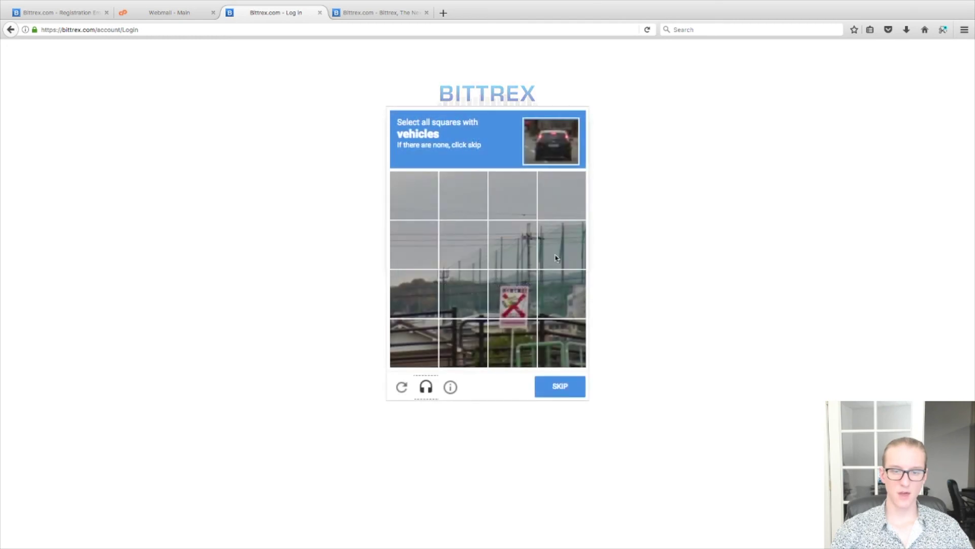
{"action": "left_click", "coordinate": [561, 389]}
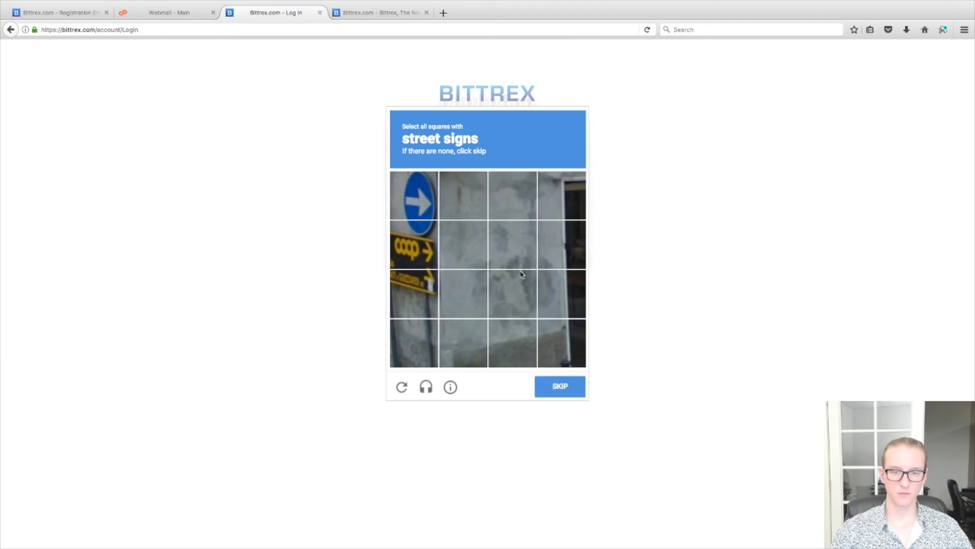
{"action": "left_click", "coordinate": [426, 206]}
{"action": "left_click", "coordinate": [420, 244]}
{"action": "left_click", "coordinate": [420, 290]}
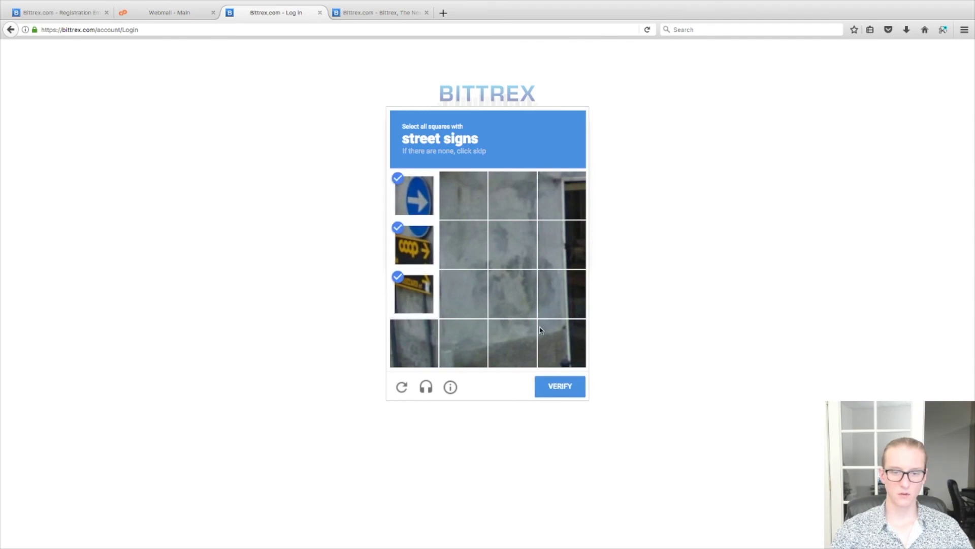
{"action": "left_click", "coordinate": [565, 386]}
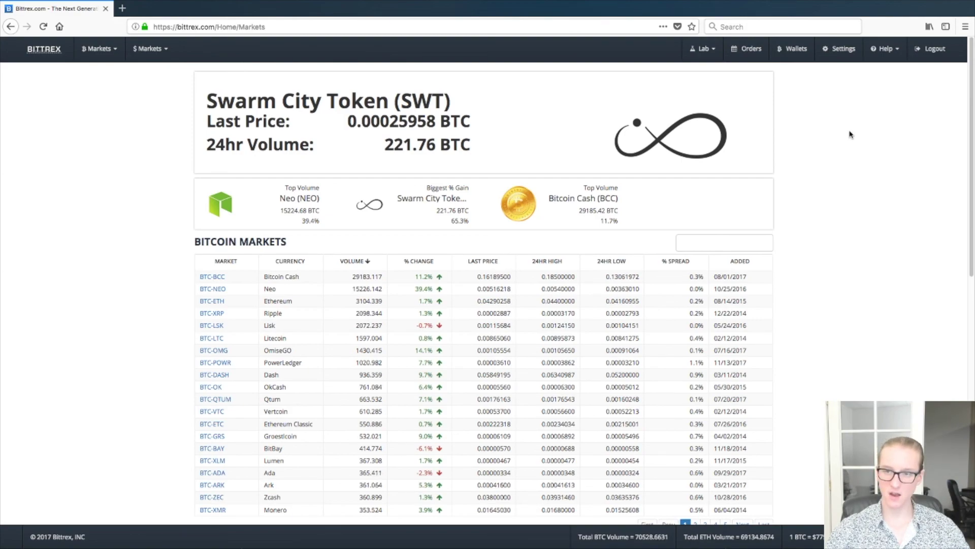
Step: Open Settings and choose Upgrade to Basic to reach the Basic Verification form
{"action": "left_click", "coordinate": [836, 51]}
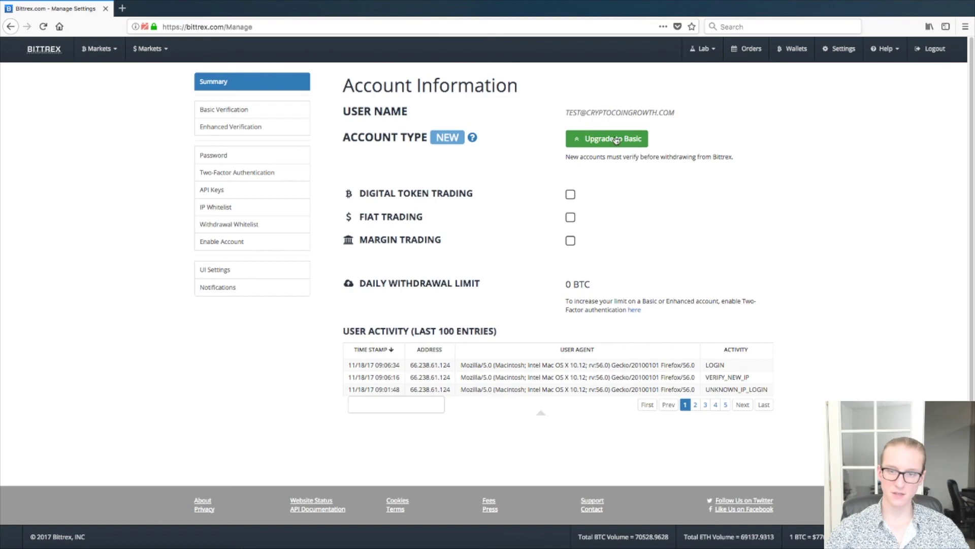
{"action": "left_click", "coordinate": [616, 139]}
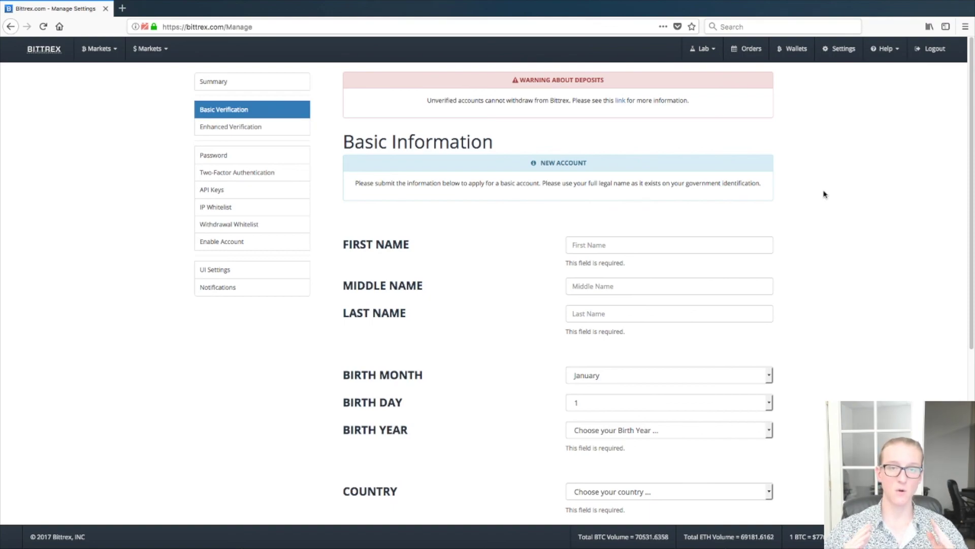
{"action": "scroll", "coordinate": [824, 194], "scroll_direction": "down", "scroll_amount": 4}
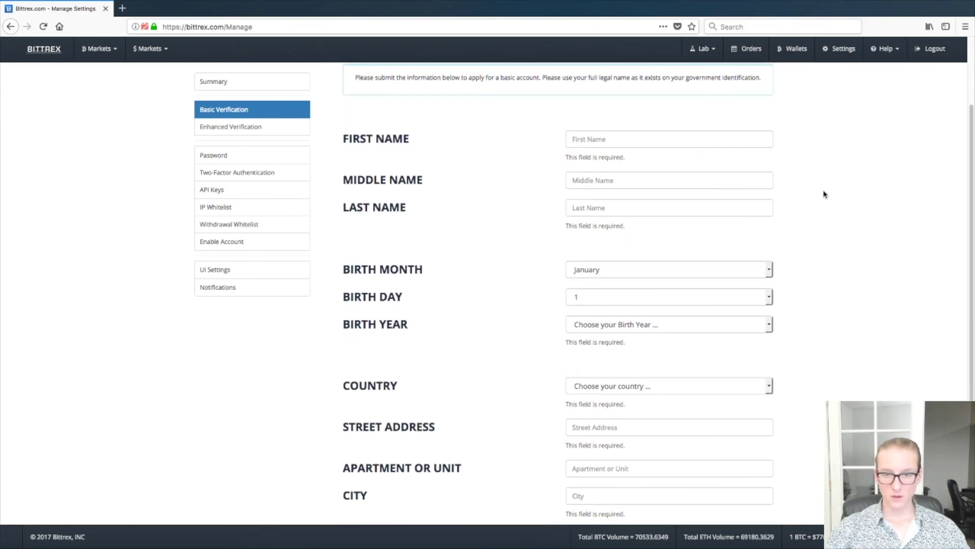
{"action": "scroll", "coordinate": [824, 194], "scroll_direction": "down", "scroll_amount": 2}
{"action": "scroll", "coordinate": [824, 194], "scroll_direction": "down", "scroll_amount": 1}
{"action": "scroll", "coordinate": [824, 194], "scroll_direction": "down", "scroll_amount": 2}
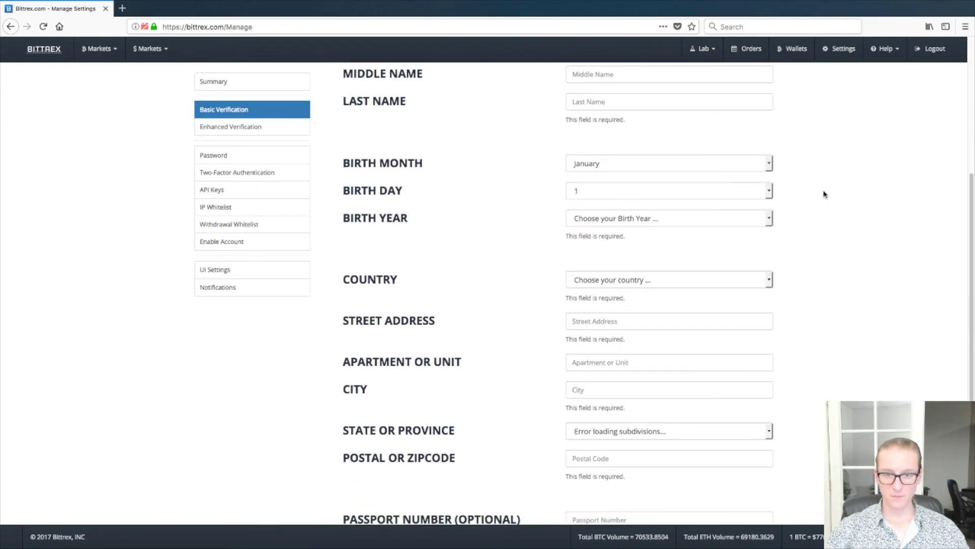
{"action": "scroll", "coordinate": [824, 194], "scroll_direction": "down", "scroll_amount": 2}
{"action": "scroll", "coordinate": [824, 194], "scroll_direction": "down", "scroll_amount": 1}
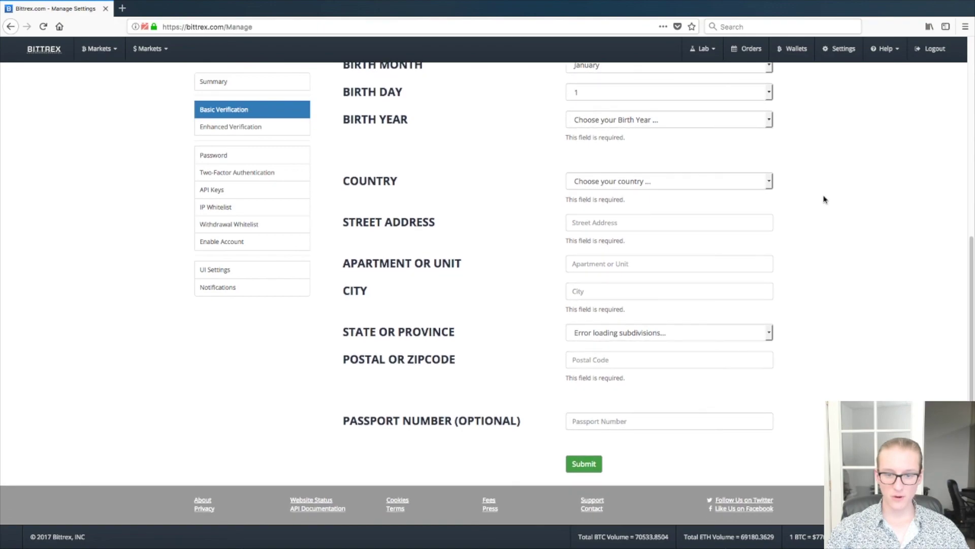